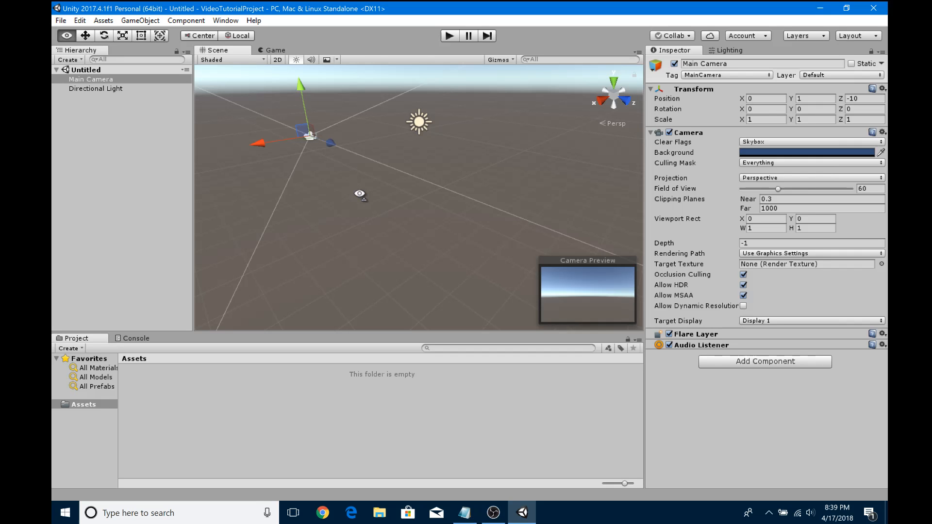
# Step: Orbit and fly through the scene to examine the Main Camera and Directional Light from different angles and distances
pyautogui.moveTo(359, 194)
pyautogui.keyDown('alt'); pyautogui.mouseDown()
pyautogui.moveTo(275, 146)
pyautogui.moveTo(291, 112)
pyautogui.moveTo(467, 131)
pyautogui.moveTo(471, 202)
pyautogui.moveTo(297, 183)
pyautogui.moveTo(297, 125)
pyautogui.moveTo(409, 112)
pyautogui.moveTo(493, 203)
pyautogui.moveTo(403, 130)
pyautogui.moveTo(245, 133)
pyautogui.moveTo(462, 147)
pyautogui.moveTo(355, 153)
pyautogui.moveTo(354, 192)
pyautogui.mouseUp(); pyautogui.keyUp('alt')
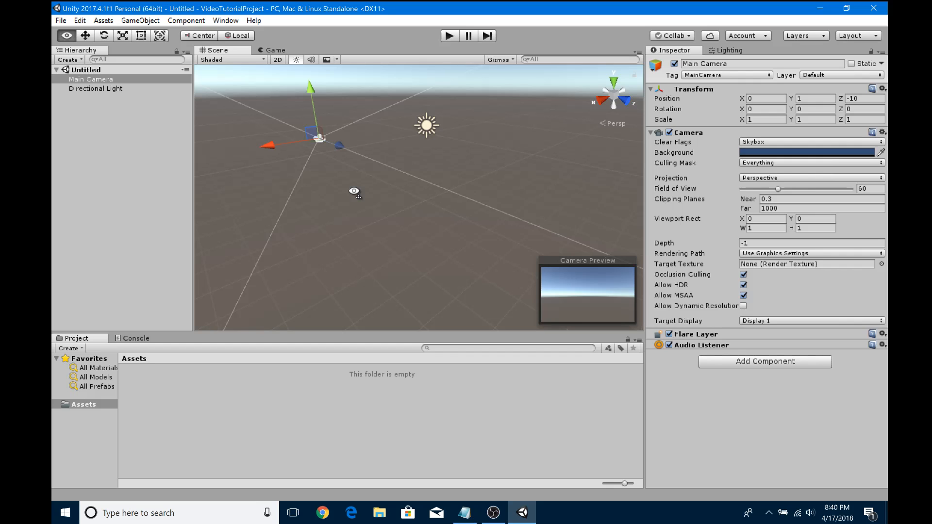
pyautogui.keyDown('alt'); pyautogui.moveTo(353, 192); pyautogui.dragTo(407, 146); pyautogui.keyUp('alt')
pyautogui.moveTo(407, 146); pyautogui.dragTo(226, 108, button='right')
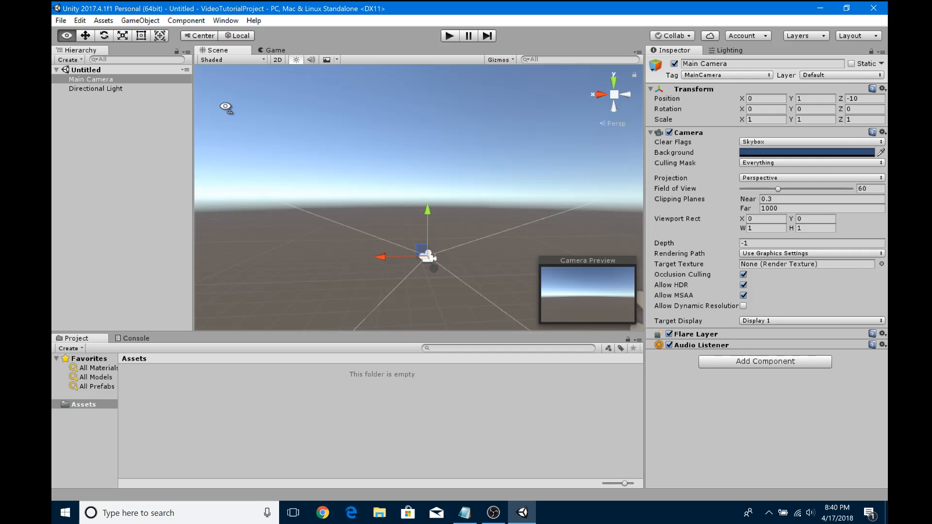
pyautogui.press('s')
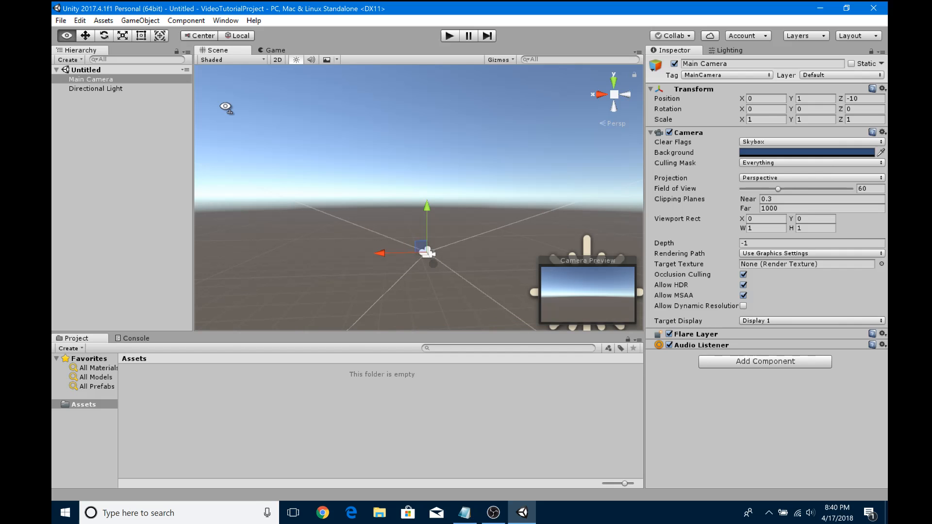
pyautogui.press('s')
pyautogui.press('w')
pyautogui.press('s')
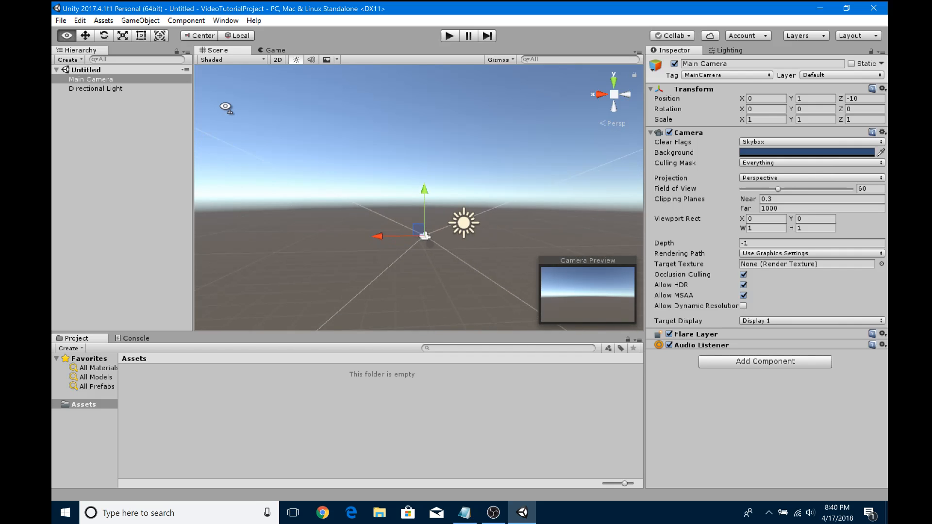
pyautogui.moveTo(226, 108); pyautogui.dragTo(225, 107, button='right')
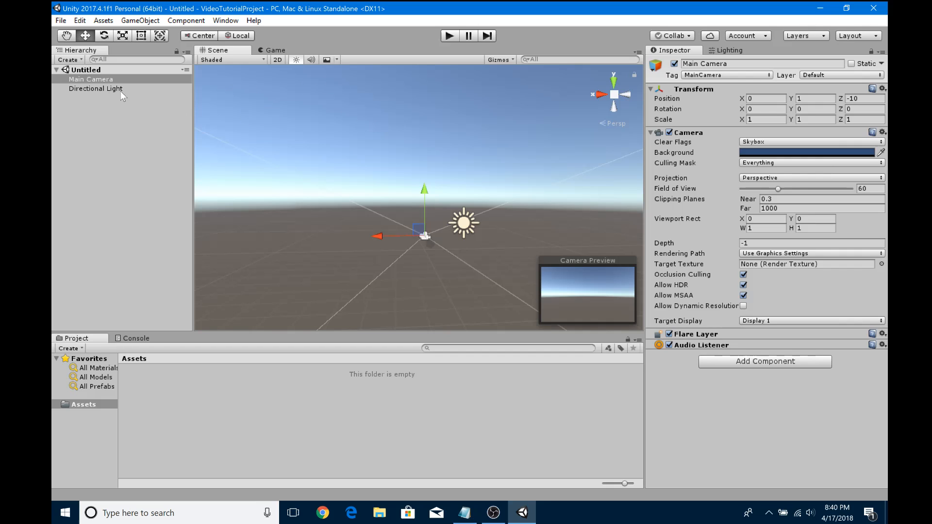
# Step: Frame the Main Camera in the scene view and compare the isometric projection with the perspective one
pyautogui.doubleClick(82, 79)
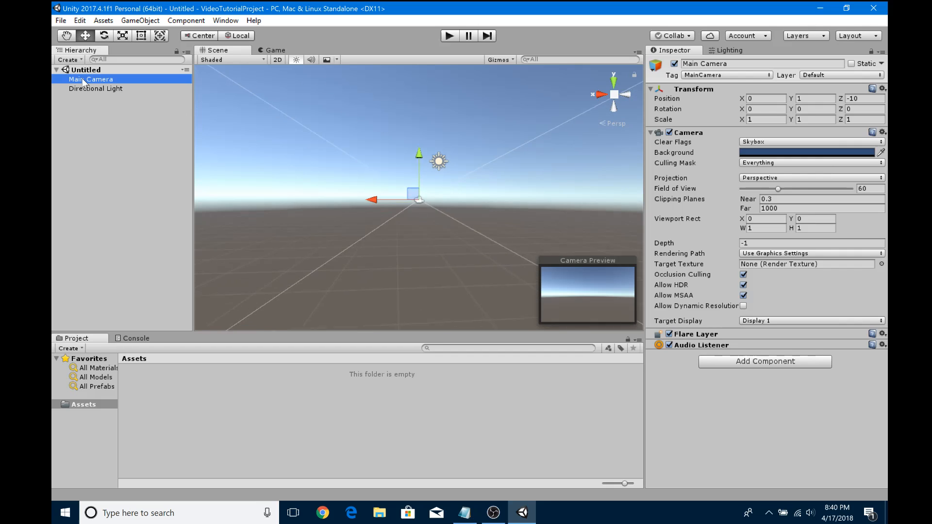
pyautogui.moveTo(429, 223); pyautogui.dragTo(501, 279, button='right')
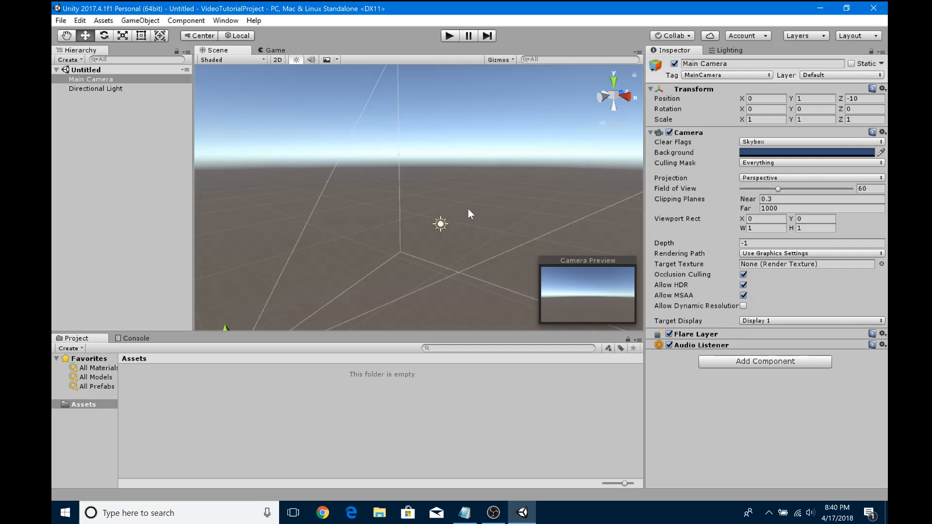
pyautogui.moveTo(468, 214); pyautogui.dragTo(448, 241, button='right')
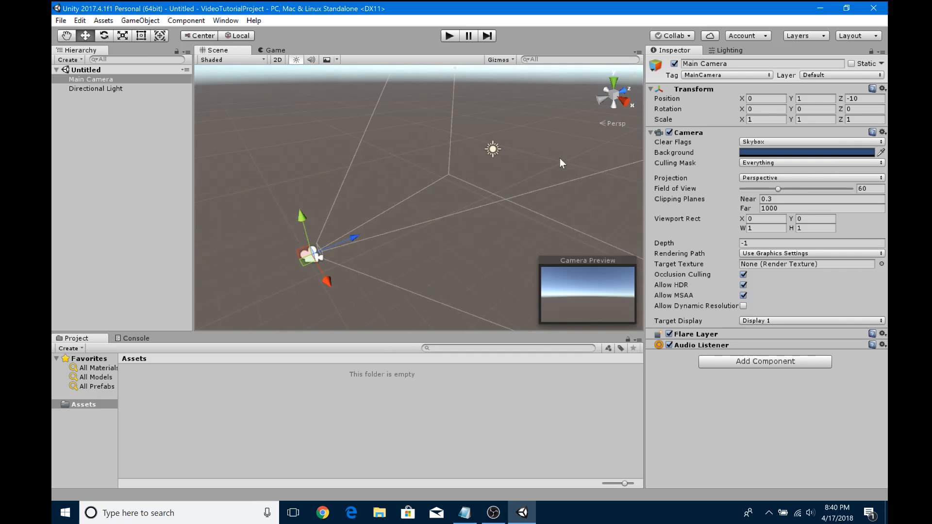
pyautogui.click(618, 122)
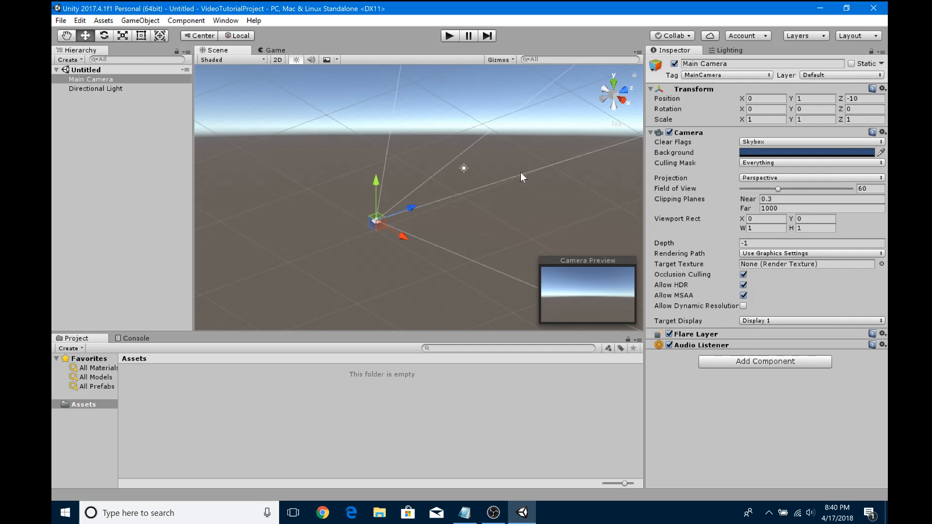
pyautogui.moveTo(479, 214)
pyautogui.mouseDown(button='right')
pyautogui.moveTo(485, 190)
pyautogui.moveTo(499, 200)
pyautogui.moveTo(493, 137)
pyautogui.moveTo(445, 142)
pyautogui.moveTo(461, 184)
pyautogui.moveTo(501, 184)
pyautogui.moveTo(483, 183)
pyautogui.moveTo(478, 197)
pyautogui.mouseUp(button='right')
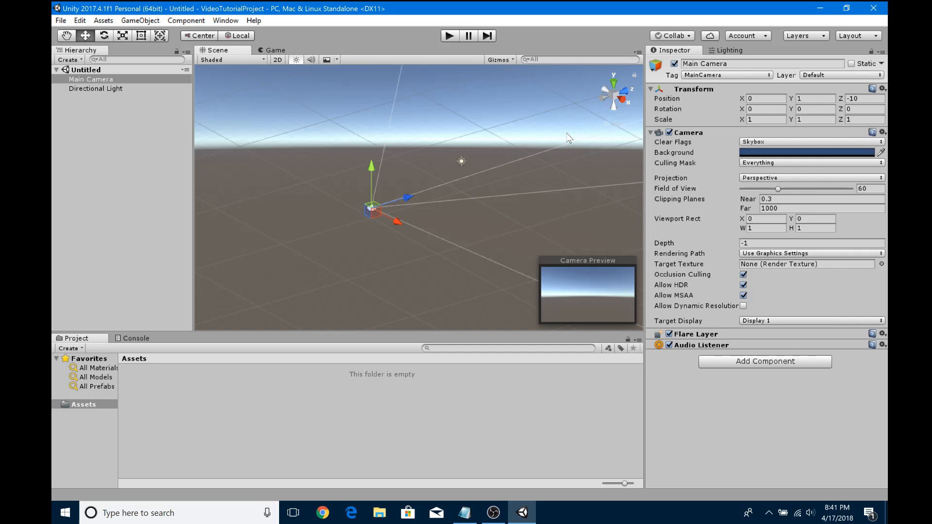
pyautogui.click(615, 123)
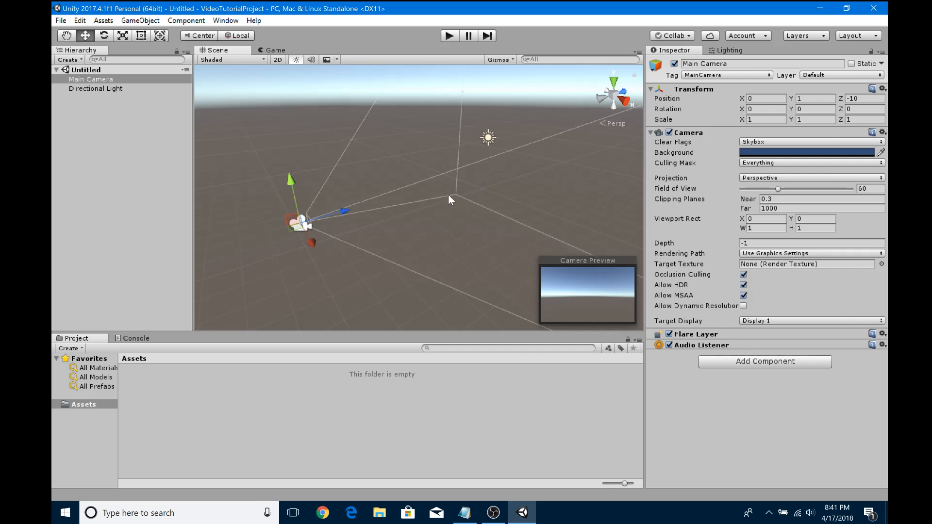
# Step: Fly forward, backward and sideways around the Main Camera to examine its view frustum in perspective
pyautogui.keyDown('alt'); pyautogui.moveTo(430, 243); pyautogui.dragTo(788, 217); pyautogui.keyUp('alt')
pyautogui.moveTo(788, 217); pyautogui.dragTo(776, 232, button='right')
pyautogui.press('w')
pyautogui.press('a')
pyautogui.press('s')
pyautogui.press('d')
pyautogui.press('a')
pyautogui.press('s')
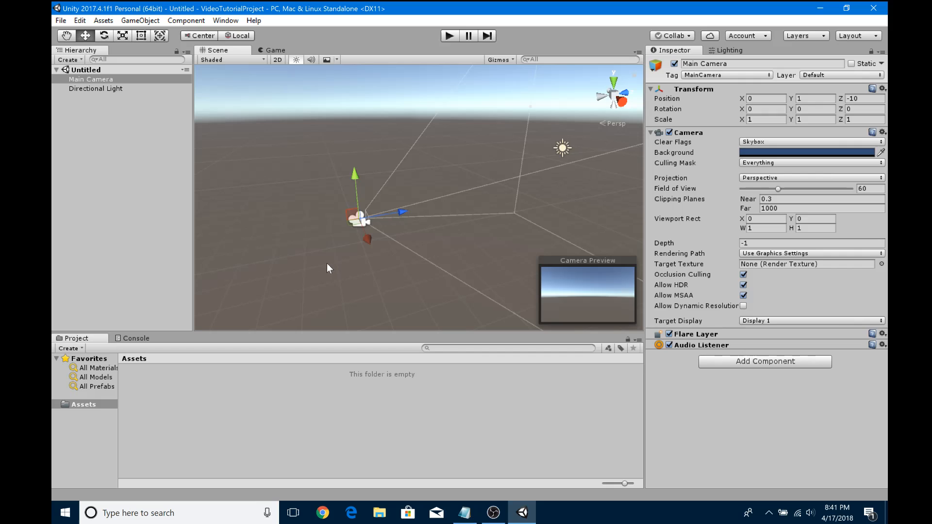
# Step: Move the Main Camera along its X axis to about X 0.44
pyautogui.click(66, 36)
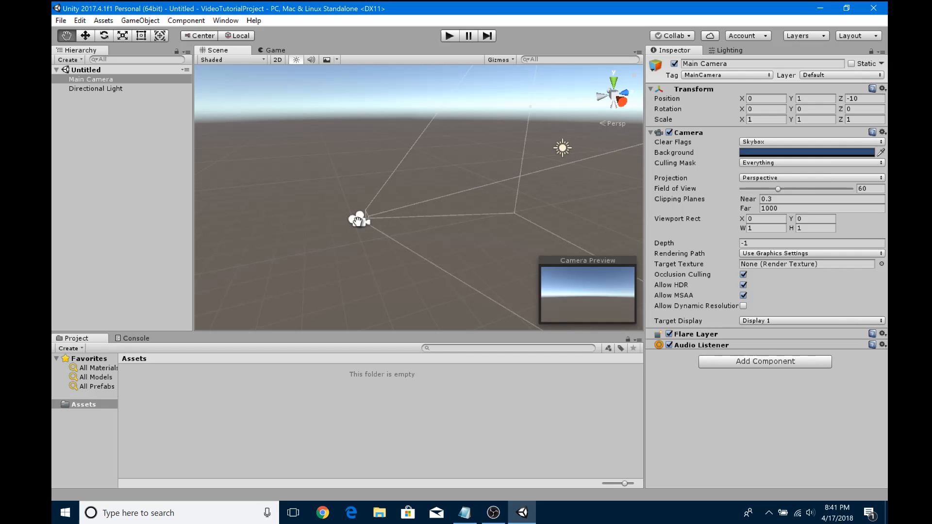
pyautogui.click(85, 36)
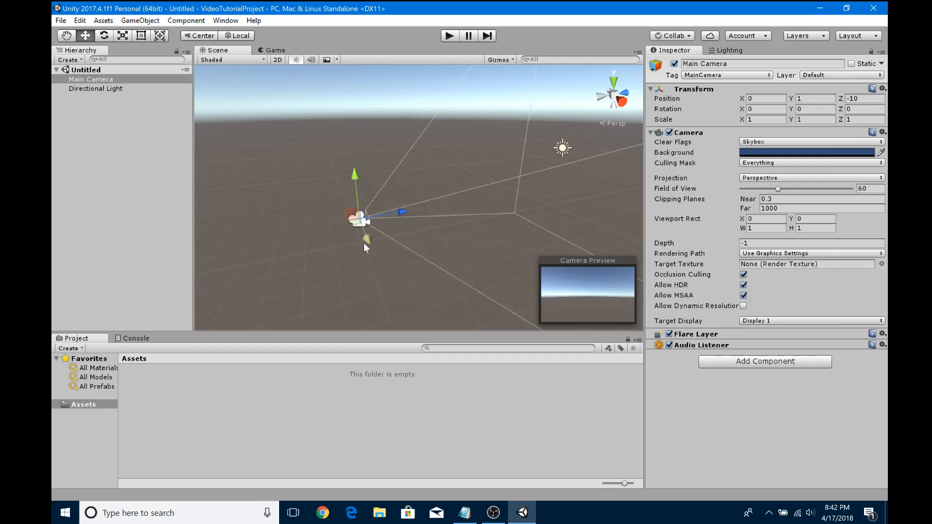
pyautogui.moveTo(366, 241)
pyautogui.mouseDown()
pyautogui.moveTo(344, 198)
pyautogui.moveTo(400, 272)
pyautogui.moveTo(353, 221)
pyautogui.moveTo(371, 255)
pyautogui.moveTo(360, 248)
pyautogui.mouseUp()
# Step: Add a 3D plane to the scene and slide it horizontally to about X -0.2, Z 3.73
pyautogui.press('alt')
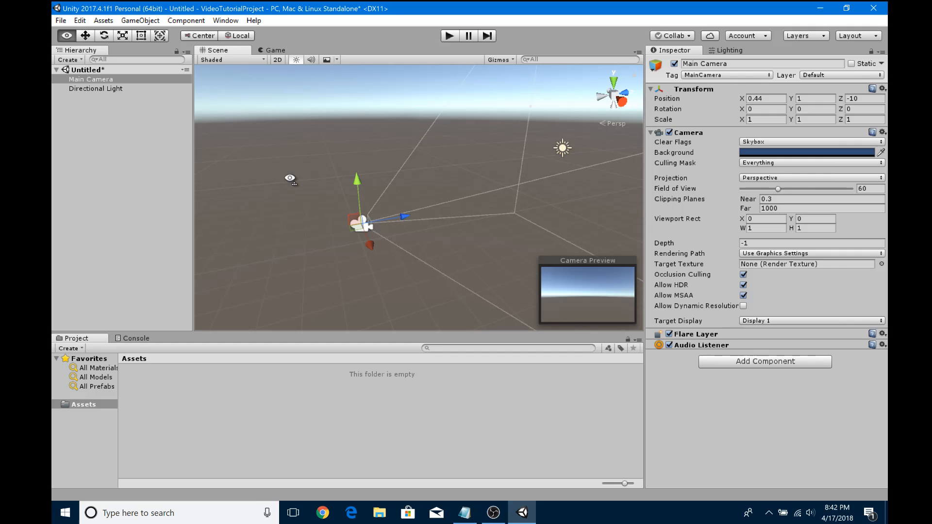
pyautogui.keyDown('alt'); pyautogui.moveTo(290, 179); pyautogui.dragTo(514, 156); pyautogui.keyUp('alt')
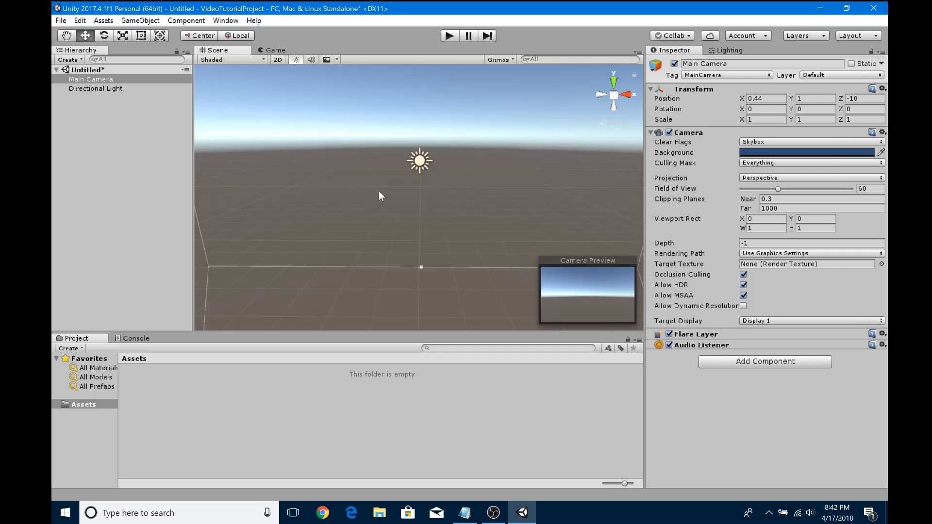
pyautogui.click(68, 60)
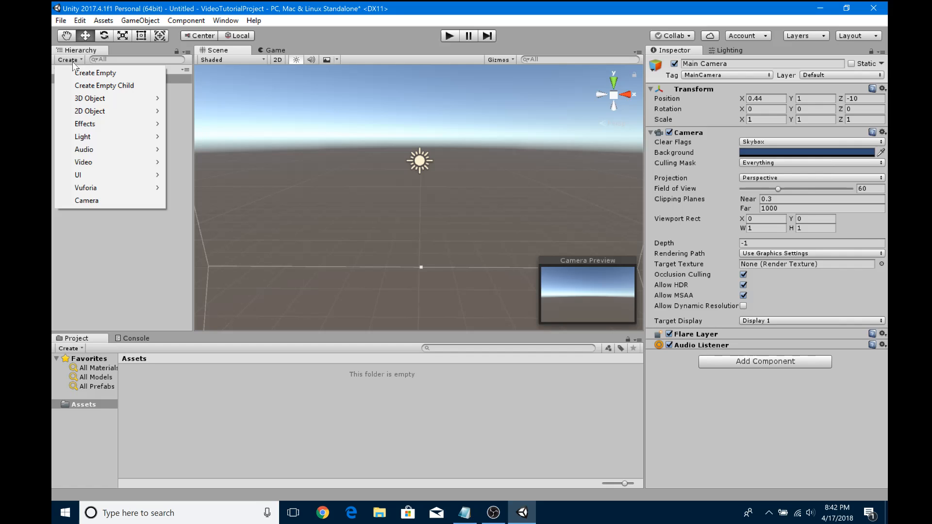
pyautogui.moveTo(142, 103)
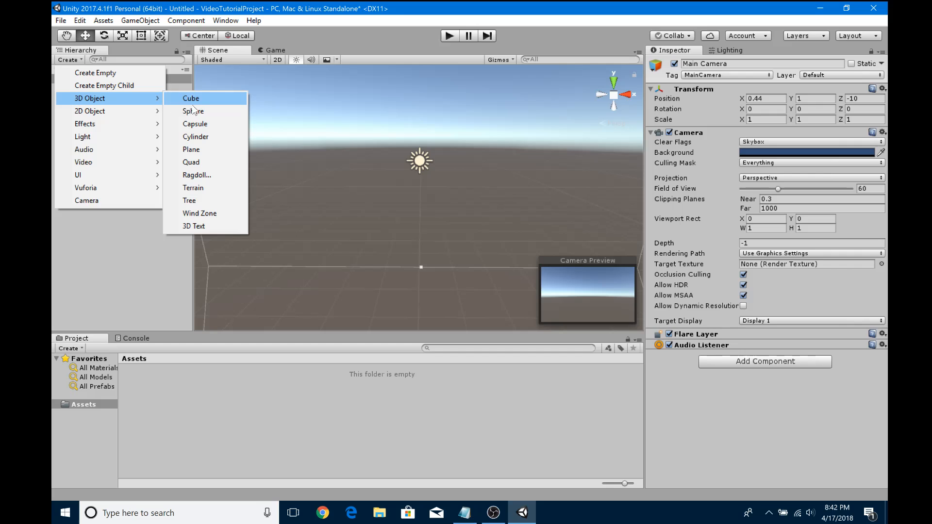
pyautogui.click(221, 155)
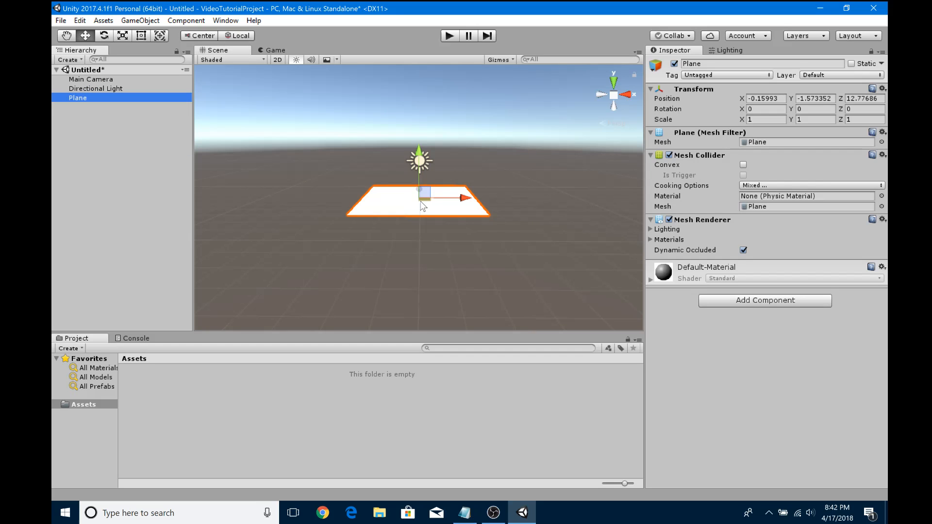
pyautogui.moveTo(424, 204); pyautogui.dragTo(423, 248)
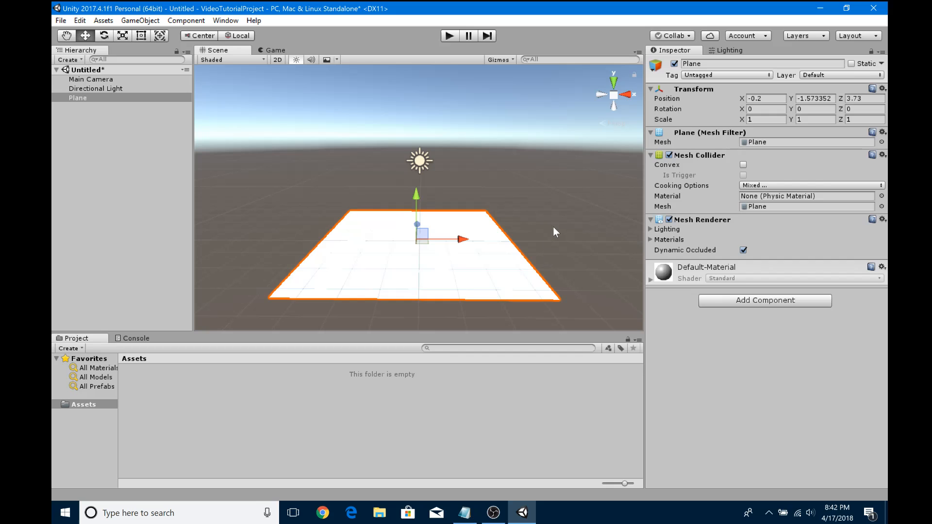
# Step: Raise and reposition the plane to about X 0.08, Y 0.15, Z 1.53
pyautogui.press('alt')
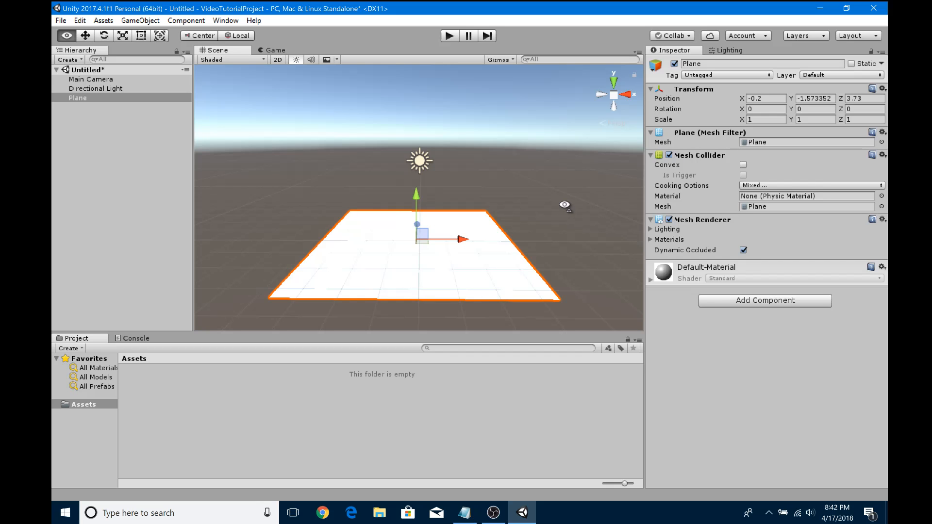
pyautogui.moveTo(565, 205)
pyautogui.keyDown('alt'); pyautogui.mouseDown()
pyautogui.moveTo(564, 141)
pyautogui.moveTo(564, 200)
pyautogui.mouseUp(); pyautogui.keyUp('alt')
pyautogui.moveTo(564, 200)
pyautogui.keyDown('alt'); pyautogui.mouseDown()
pyautogui.moveTo(567, 183)
pyautogui.moveTo(568, 202)
pyautogui.mouseUp(); pyautogui.keyUp('alt')
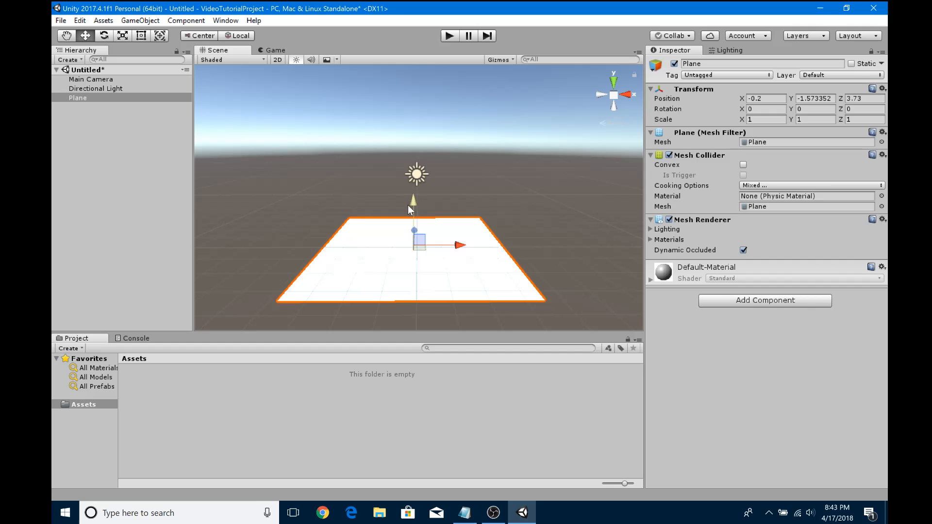
pyautogui.moveTo(415, 203); pyautogui.dragTo(429, 177)
pyautogui.moveTo(420, 217); pyautogui.dragTo(425, 242)
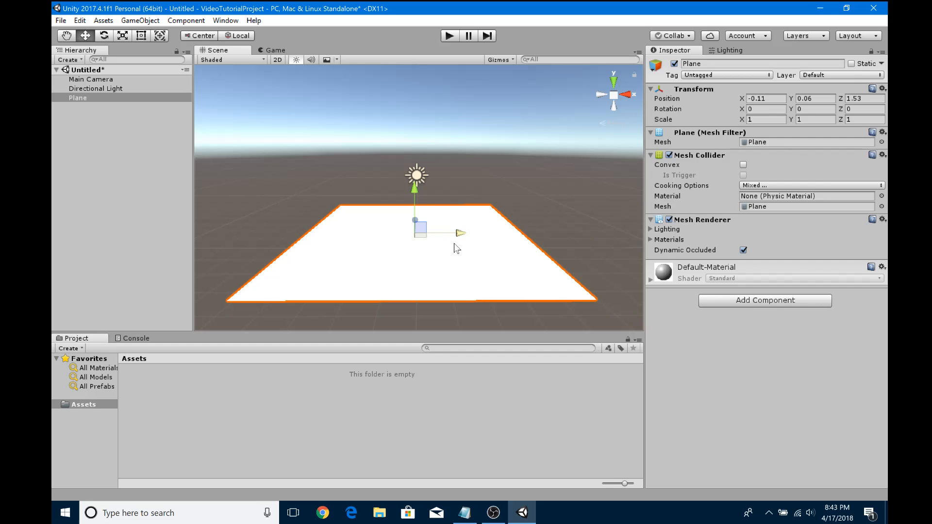
pyautogui.moveTo(416, 238)
pyautogui.mouseDown()
pyautogui.moveTo(446, 226)
pyautogui.moveTo(364, 220)
pyautogui.moveTo(432, 233)
pyautogui.moveTo(423, 229)
pyautogui.mouseUp()
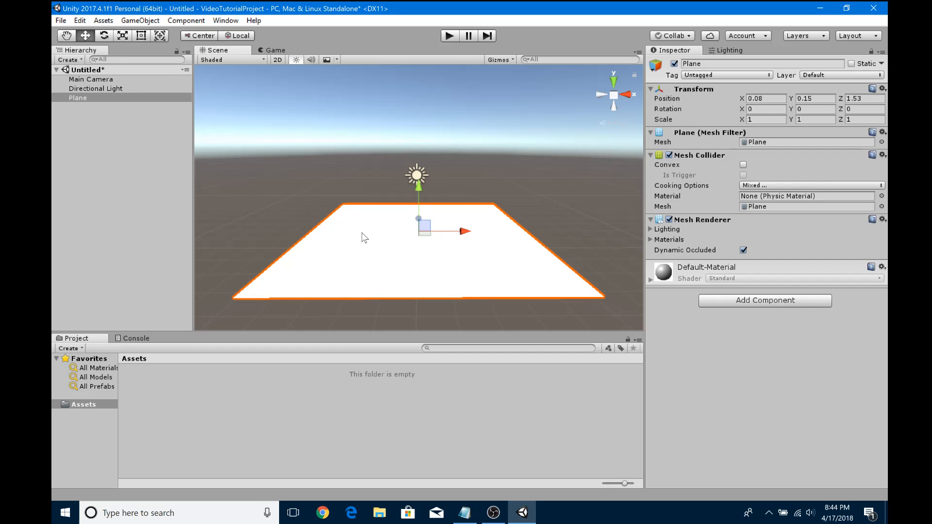
# Step: Add a 3D cube and place it above the plane at about X 0.02, Y 1.05, Z 0.63
pyautogui.click(73, 61)
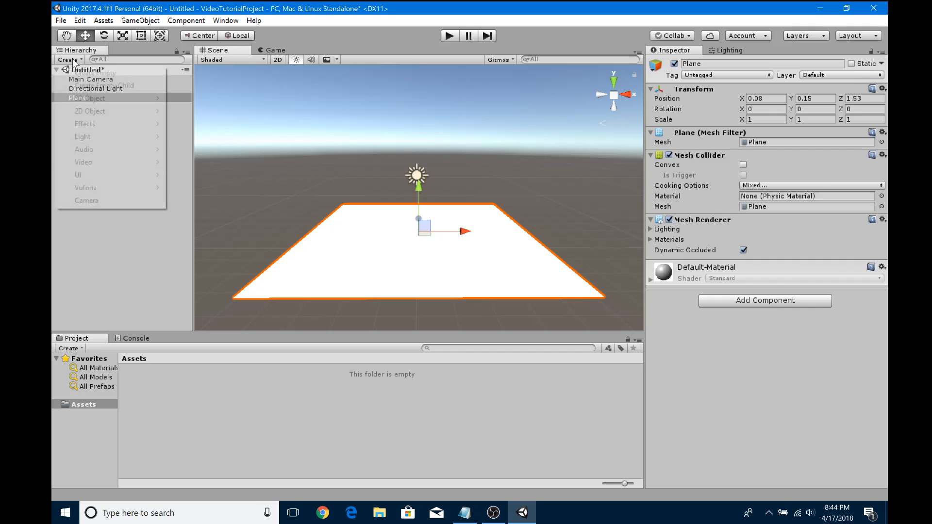
pyautogui.moveTo(121, 99)
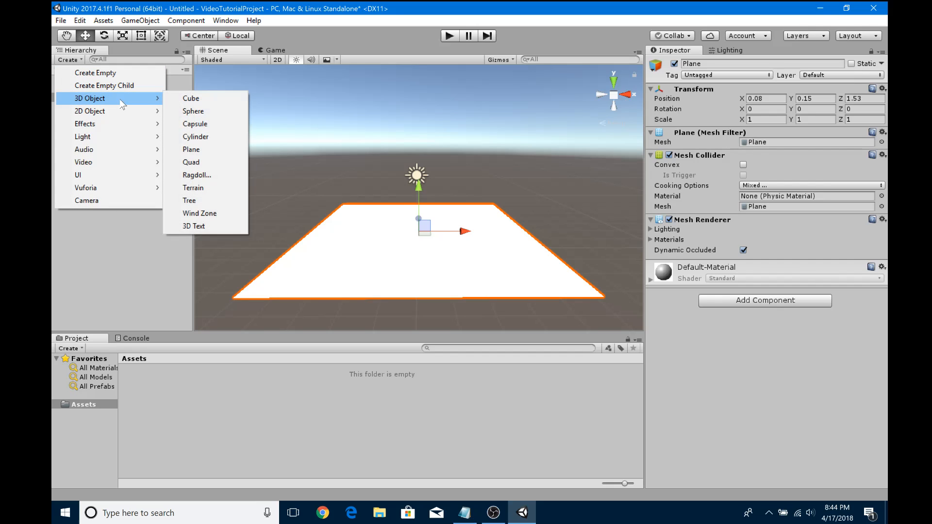
pyautogui.click(191, 99)
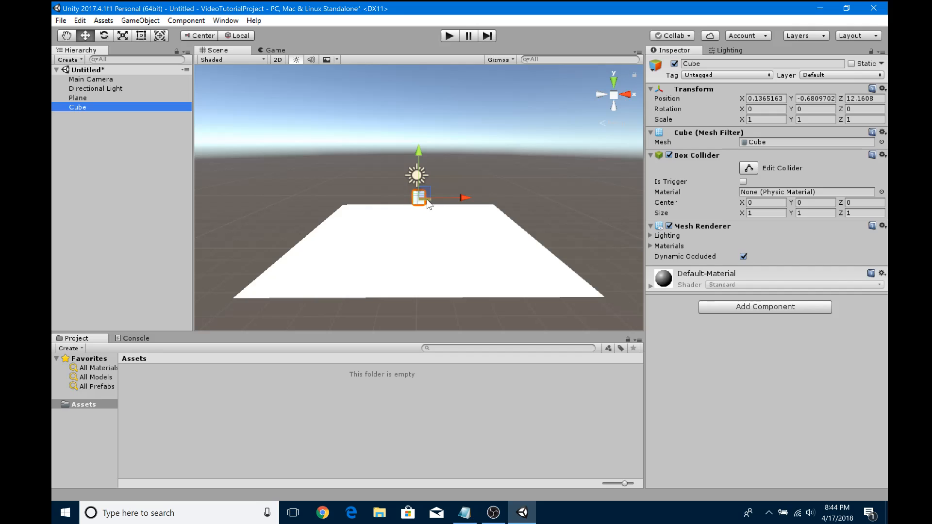
pyautogui.moveTo(426, 199); pyautogui.dragTo(440, 262)
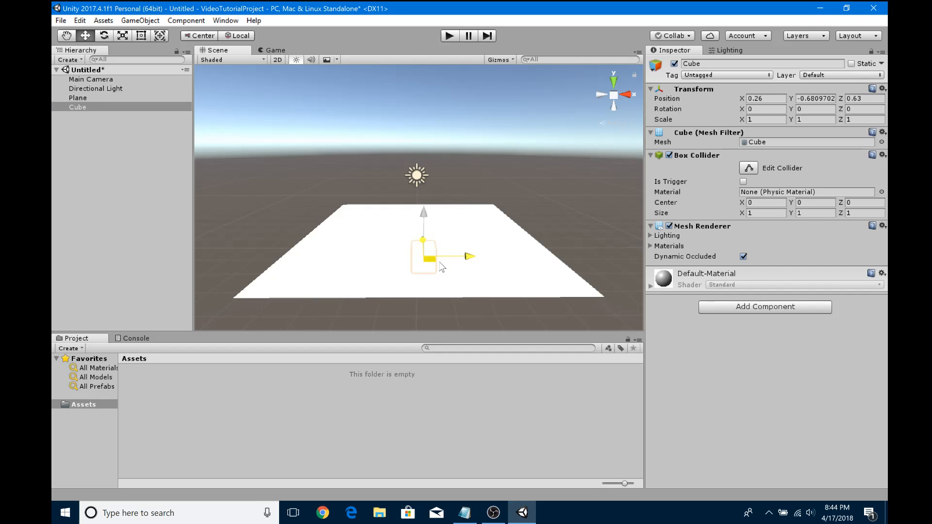
pyautogui.moveTo(426, 221); pyautogui.dragTo(426, 184)
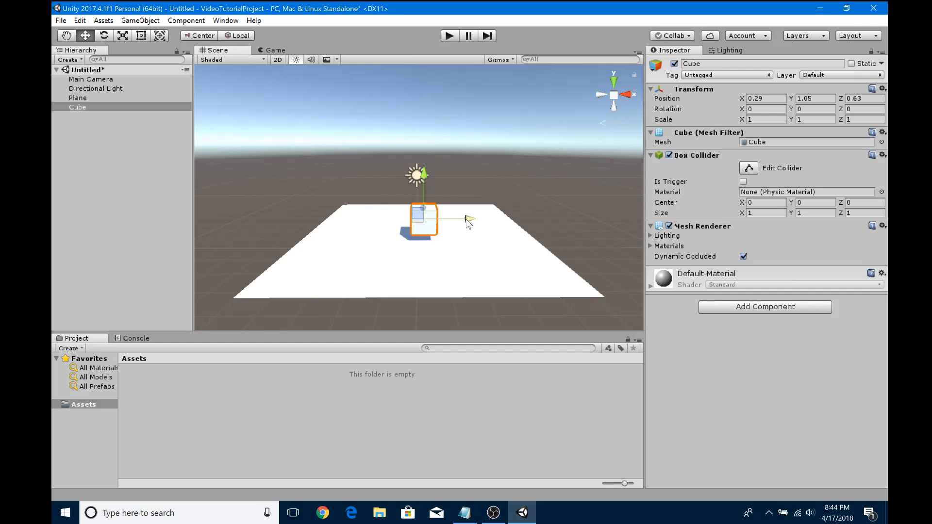
pyautogui.moveTo(467, 221)
pyautogui.mouseDown()
pyautogui.moveTo(475, 222)
pyautogui.moveTo(449, 223)
pyautogui.moveTo(461, 220)
pyautogui.mouseUp()
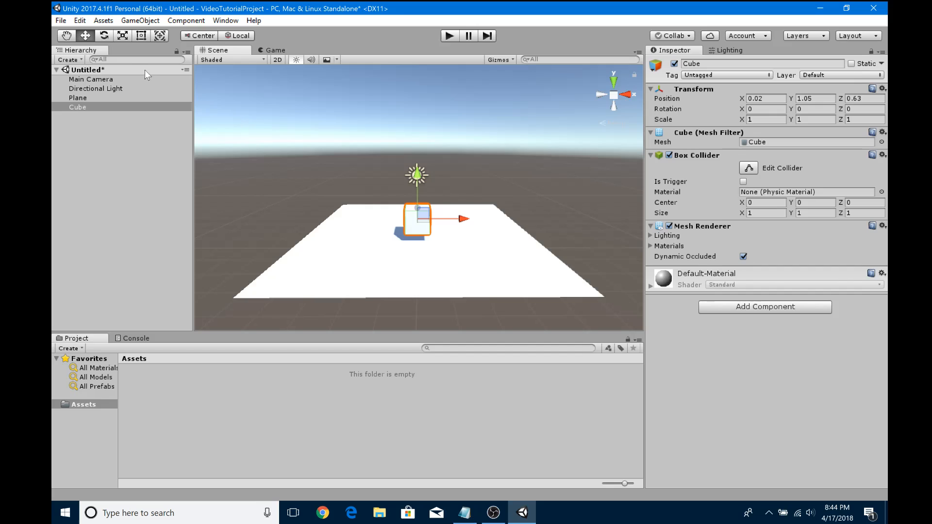
# Step: Rotate the cube freely on all axes to about X -4.85, Y 17.03, Z -4.93
pyautogui.click(105, 35)
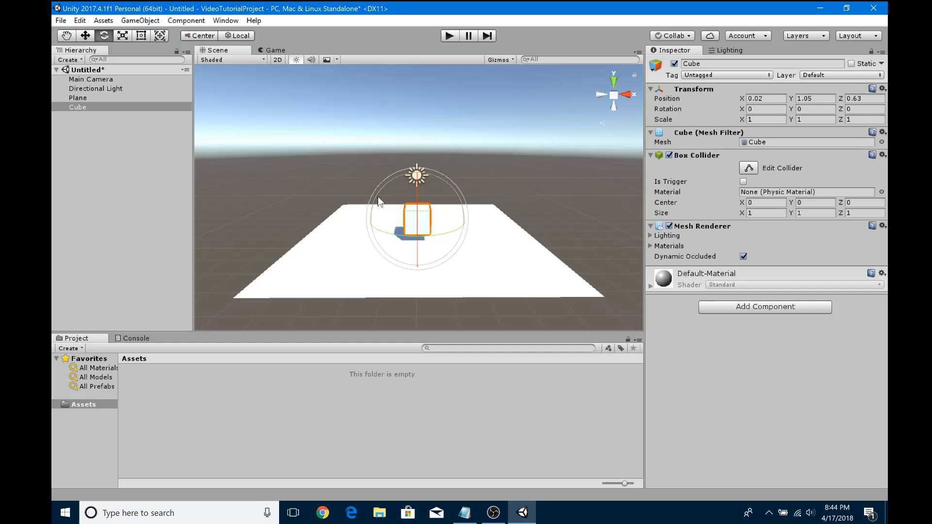
pyautogui.moveTo(379, 193); pyautogui.dragTo(382, 214)
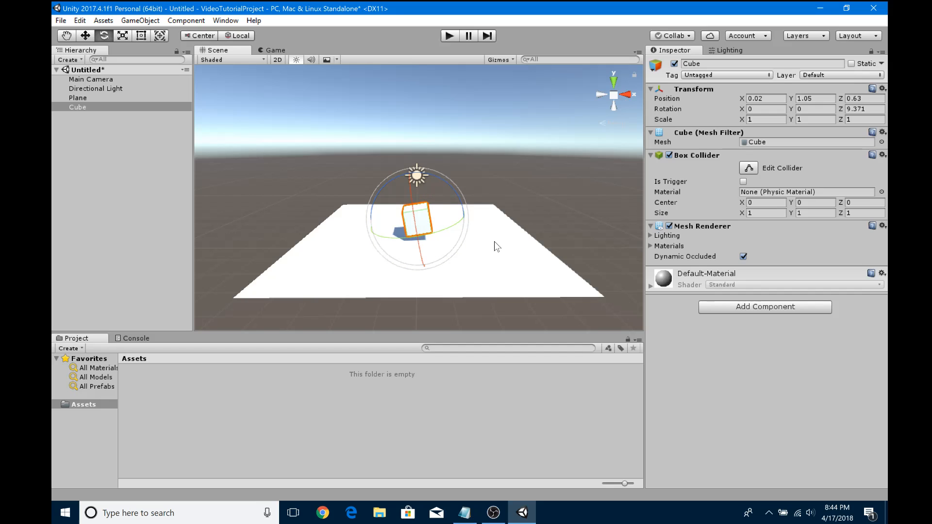
pyautogui.hotkey('ctrl', 'z')
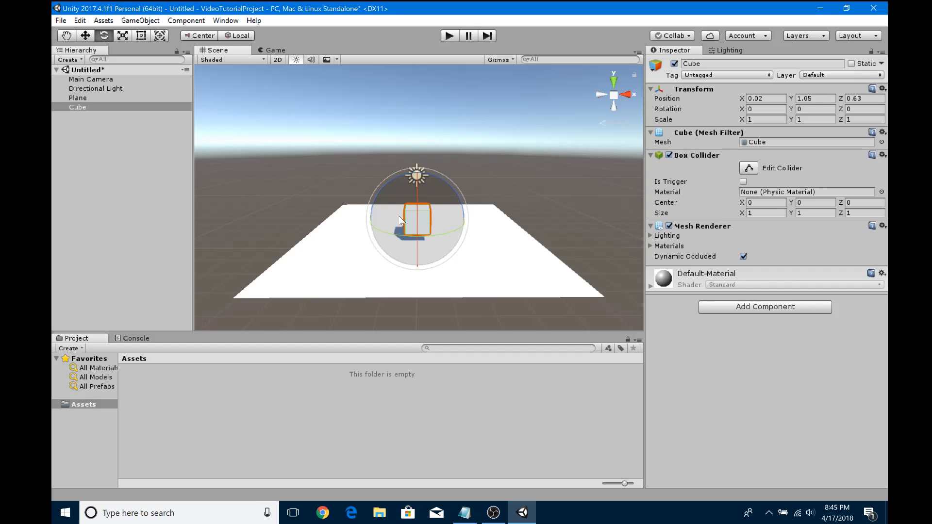
pyautogui.moveTo(393, 204); pyautogui.dragTo(450, 217)
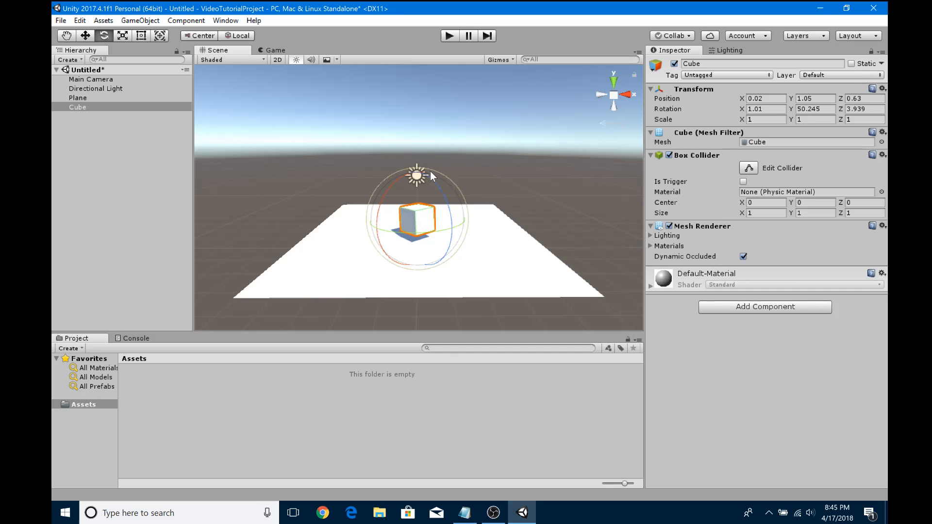
pyautogui.moveTo(441, 173)
pyautogui.mouseDown()
pyautogui.moveTo(451, 193)
pyautogui.moveTo(423, 280)
pyautogui.moveTo(445, 241)
pyautogui.moveTo(505, 258)
pyautogui.moveTo(439, 276)
pyautogui.moveTo(408, 190)
pyautogui.moveTo(260, 219)
pyautogui.moveTo(427, 194)
pyautogui.moveTo(517, 214)
pyautogui.moveTo(384, 153)
pyautogui.moveTo(509, 189)
pyautogui.moveTo(499, 271)
pyautogui.moveTo(481, 219)
pyautogui.moveTo(443, 178)
pyautogui.mouseUp()
pyautogui.moveTo(400, 221); pyautogui.dragTo(401, 222)
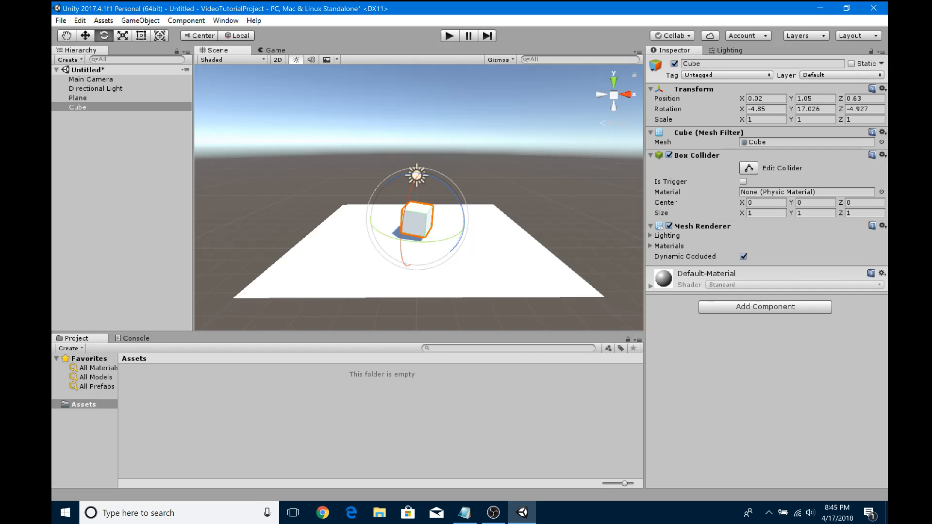
# Step: Reset the cube's rotation to 0 on the X, Y and Z axes
pyautogui.click(767, 108)
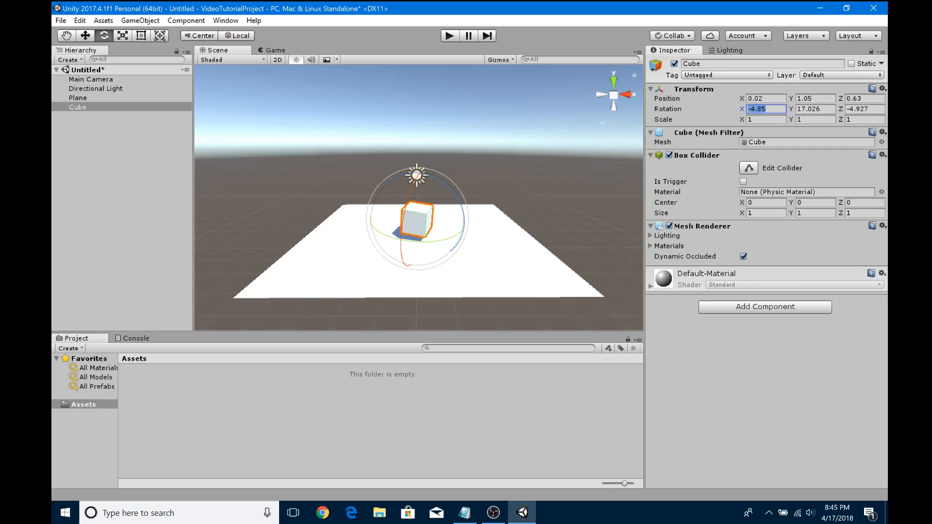
pyautogui.click(883, 88)
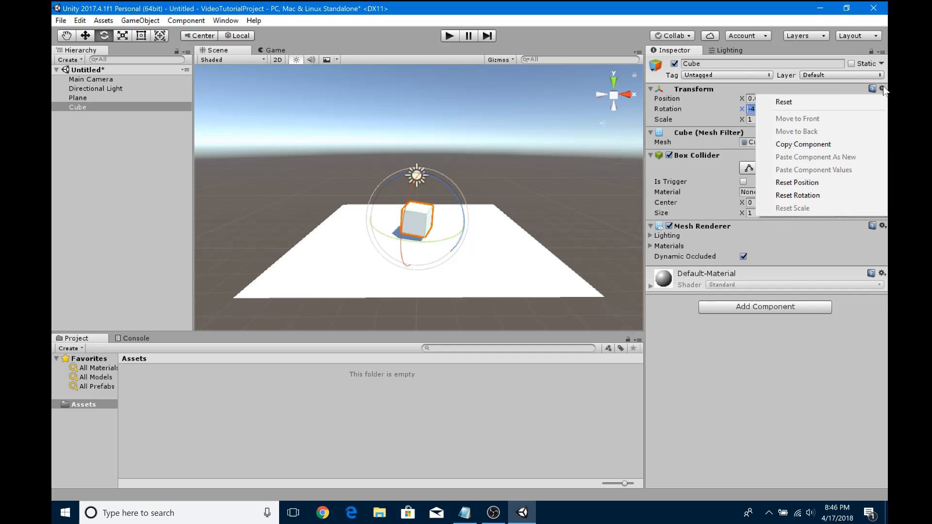
pyautogui.click(793, 194)
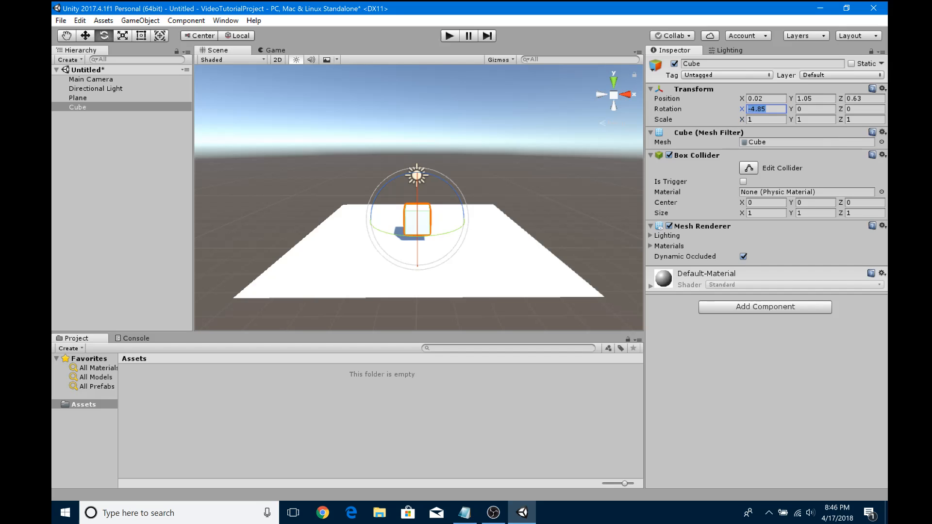
pyautogui.click(768, 109)
pyautogui.moveTo(771, 106); pyautogui.dragTo(733, 110)
pyautogui.write('0')
# Step: Scale the cube freely to about 2.55 along X and about 0.47 along Z
pyautogui.click(123, 37)
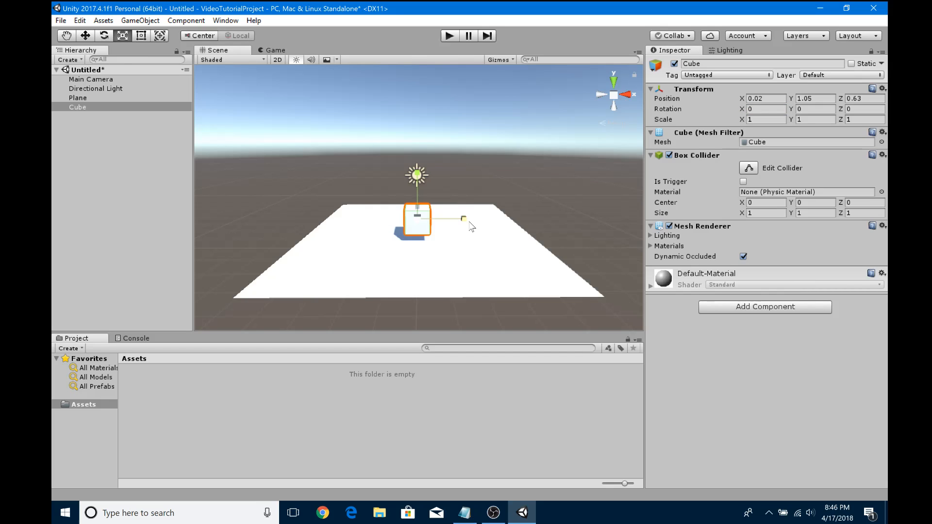
pyautogui.moveTo(463, 219); pyautogui.dragTo(535, 221)
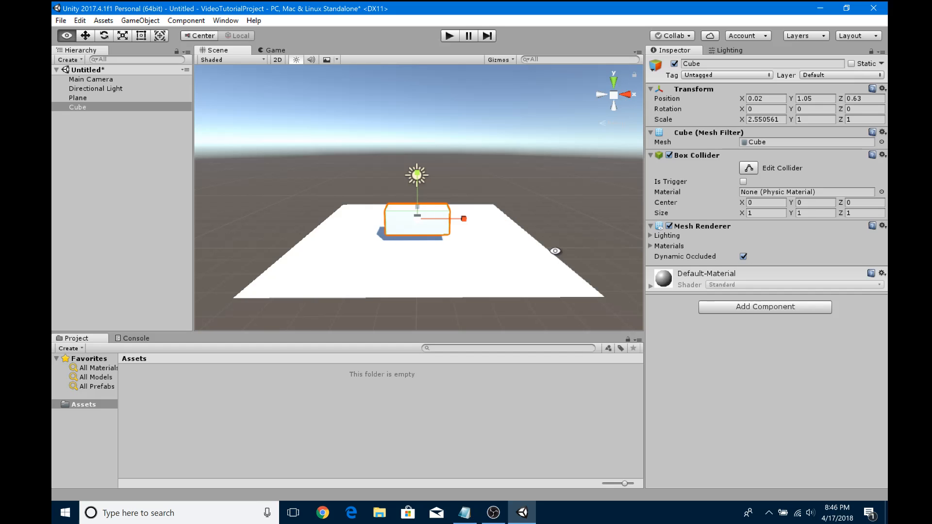
pyautogui.keyDown('alt'); pyautogui.moveTo(554, 253); pyautogui.dragTo(389, 273); pyautogui.keyUp('alt')
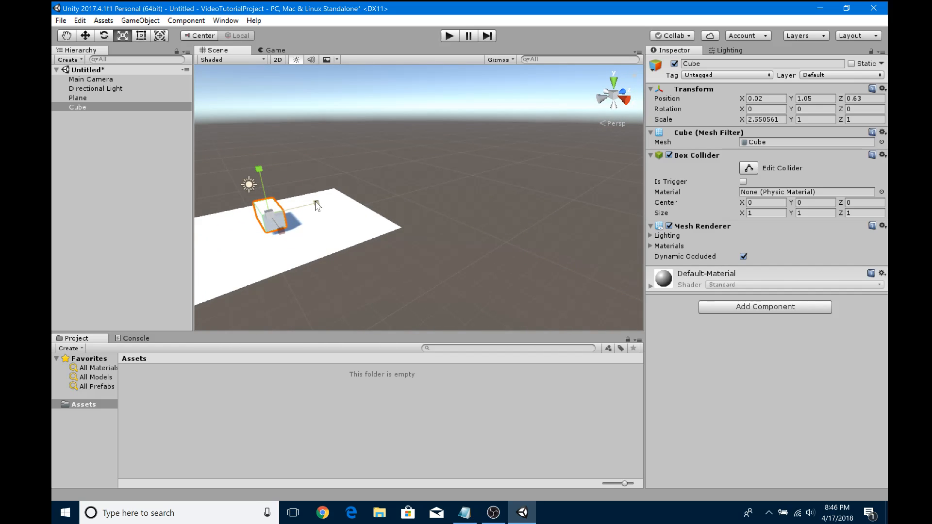
pyautogui.moveTo(316, 201); pyautogui.dragTo(288, 208)
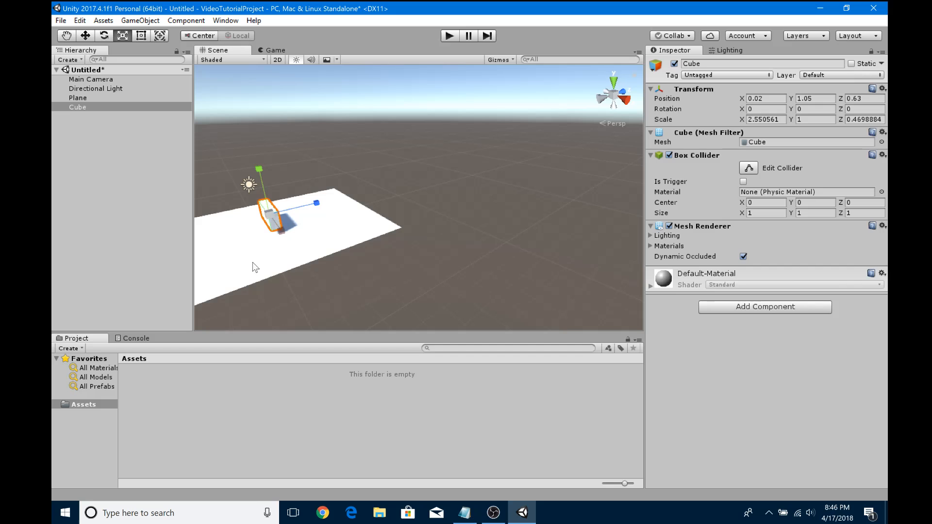
# Step: Move the cube along X to about 2.08, and resize it with the Rect tool to about X 2.48, Y 1.03
pyautogui.keyDown('alt'); pyautogui.moveTo(270, 260); pyautogui.dragTo(436, 238); pyautogui.keyUp('alt')
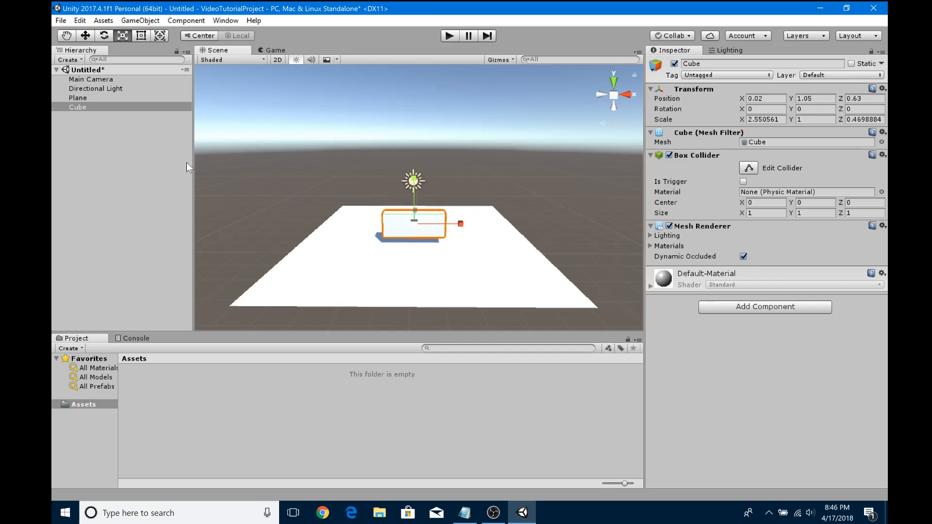
pyautogui.click(85, 35)
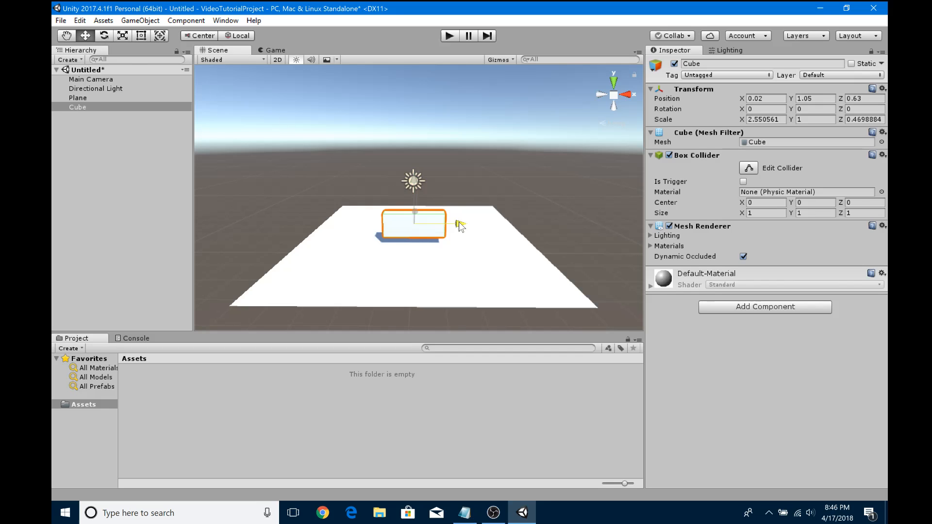
pyautogui.moveTo(459, 222); pyautogui.dragTo(506, 224)
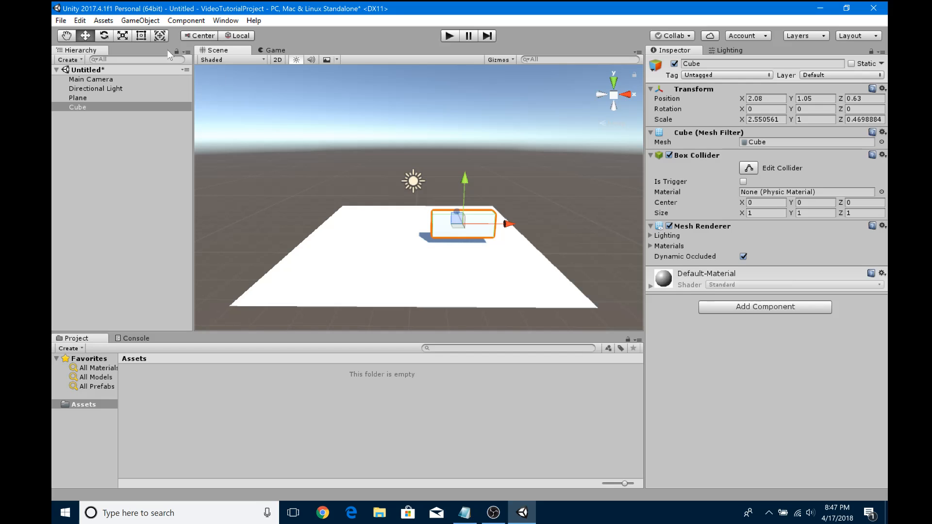
pyautogui.click(140, 35)
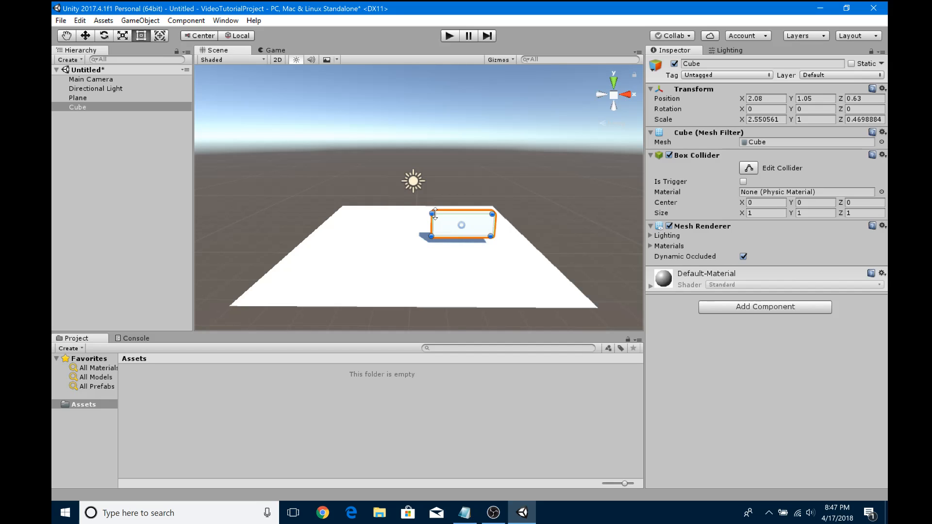
pyautogui.moveTo(433, 214); pyautogui.dragTo(433, 212)
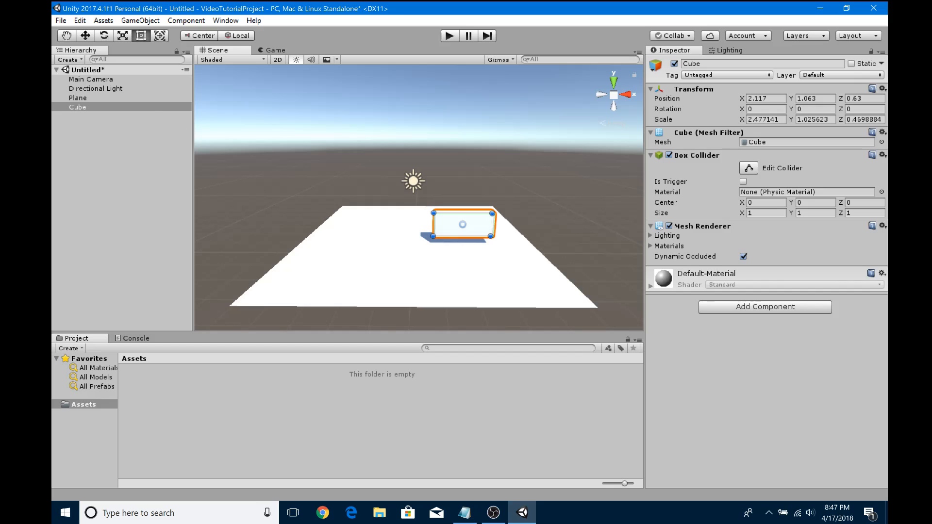
# Step: Using the combined transform tool, scale the cube's height to about 0.86 and move it along X to about 0.43
pyautogui.click(158, 37)
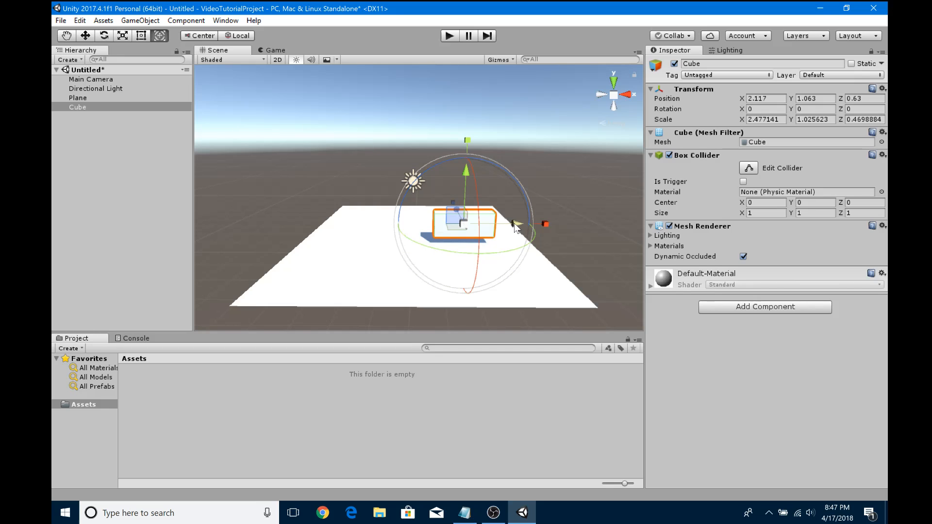
pyautogui.moveTo(516, 226)
pyautogui.mouseDown()
pyautogui.moveTo(500, 223)
pyautogui.moveTo(523, 226)
pyautogui.mouseUp()
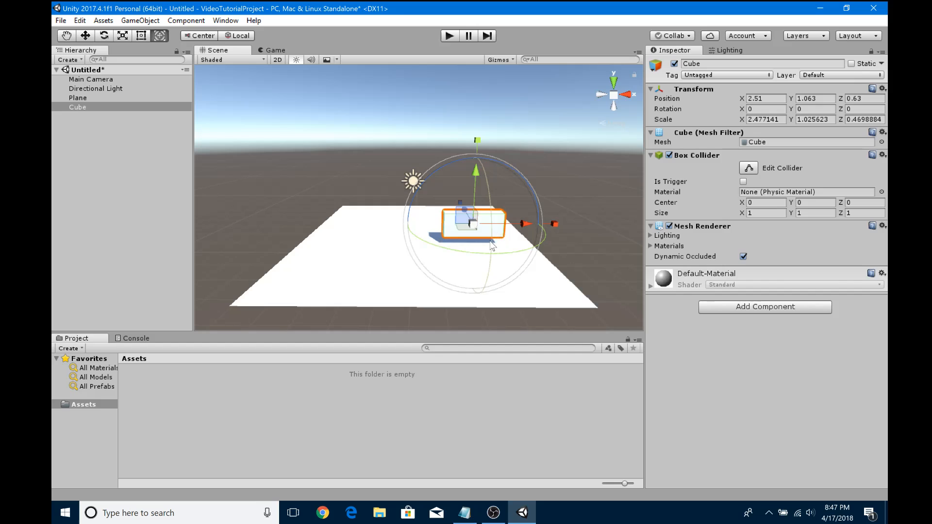
pyautogui.moveTo(477, 142); pyautogui.dragTo(478, 158)
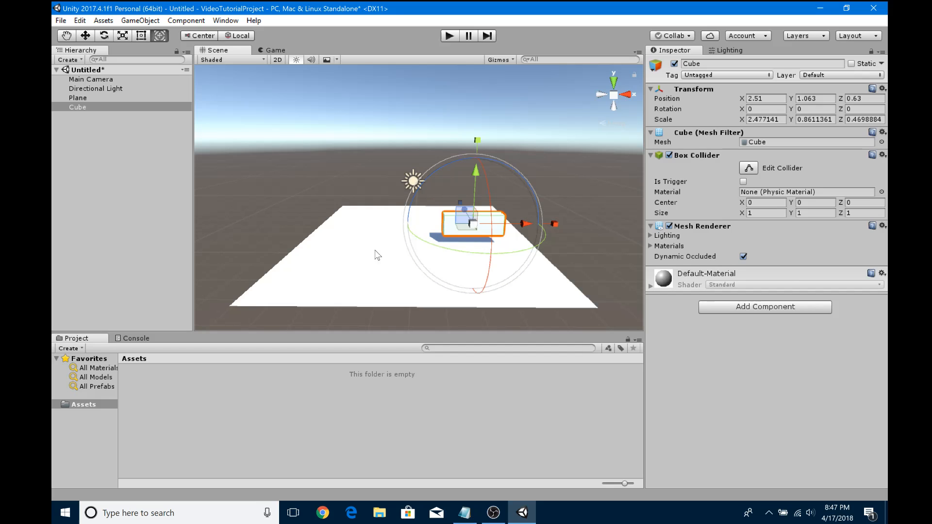
pyautogui.moveTo(526, 224); pyautogui.dragTo(478, 227)
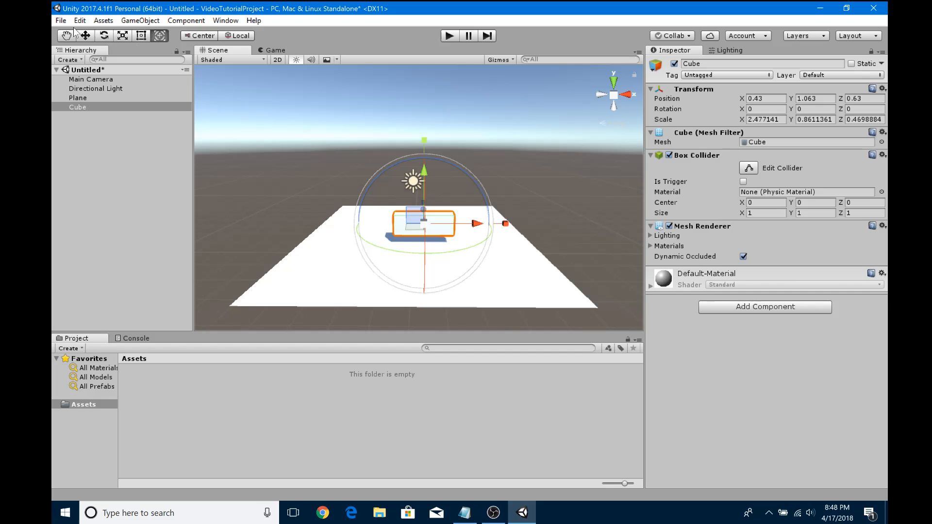
# Step: Save the scene as "first" in the project's Assets folder
pyautogui.click(60, 21)
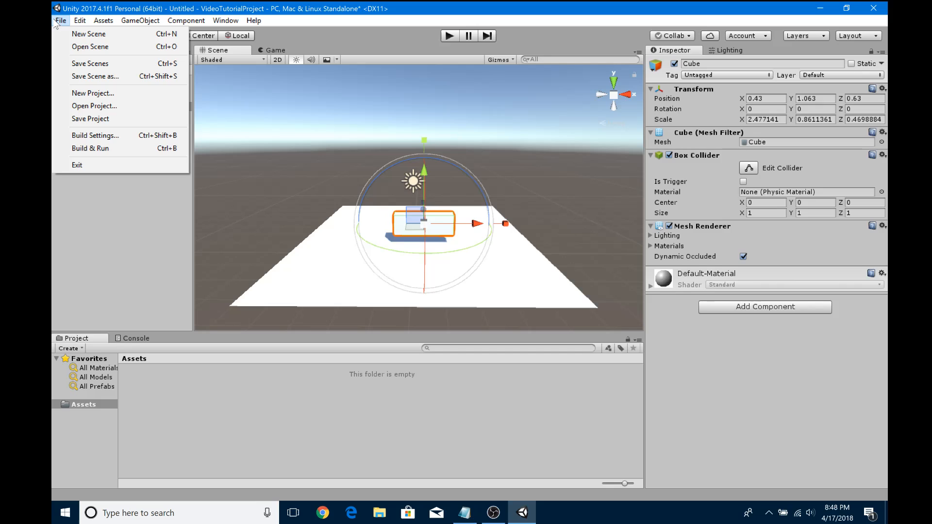
pyautogui.click(124, 77)
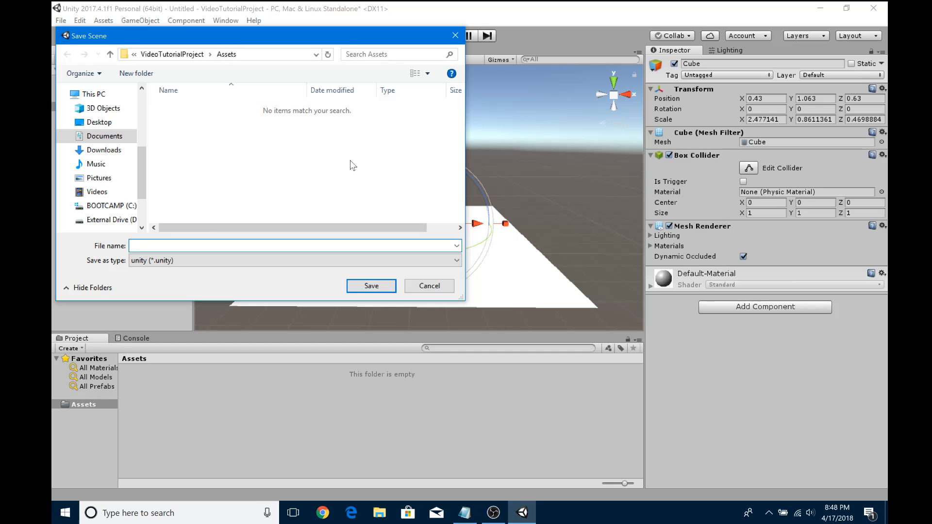
pyautogui.write('first')
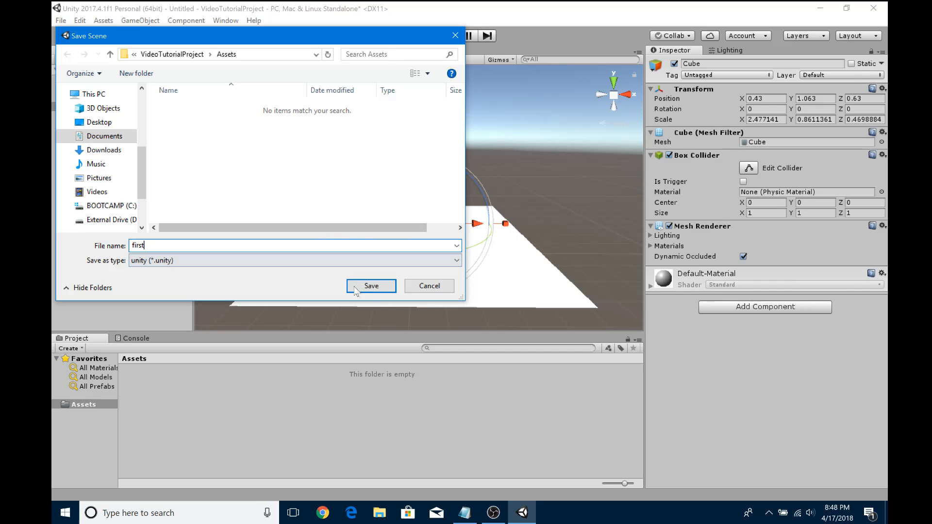
pyautogui.click(369, 288)
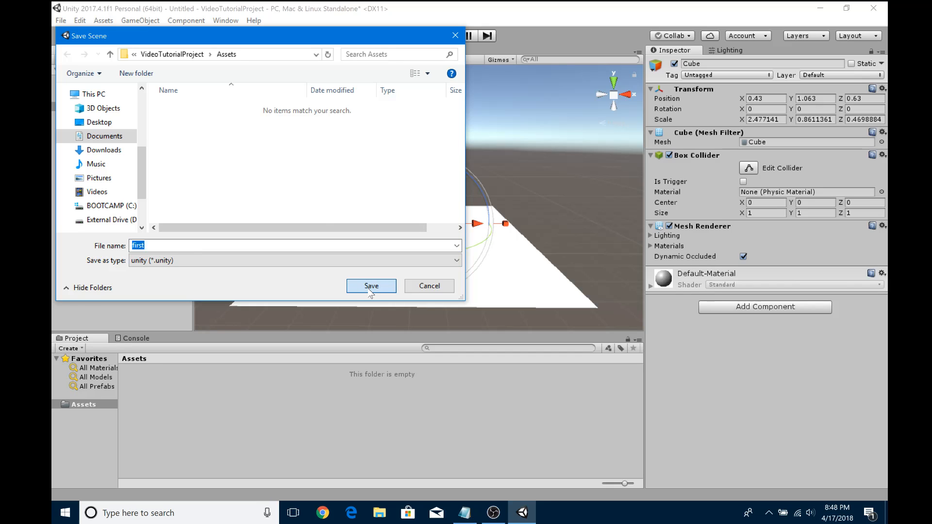